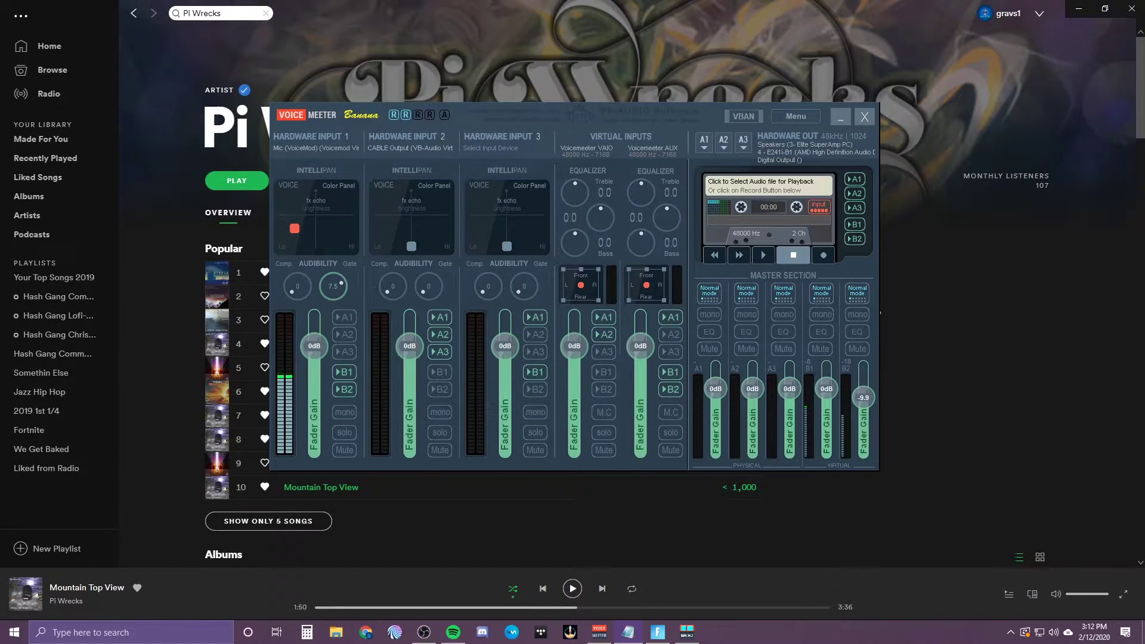
left_click(319, 143)
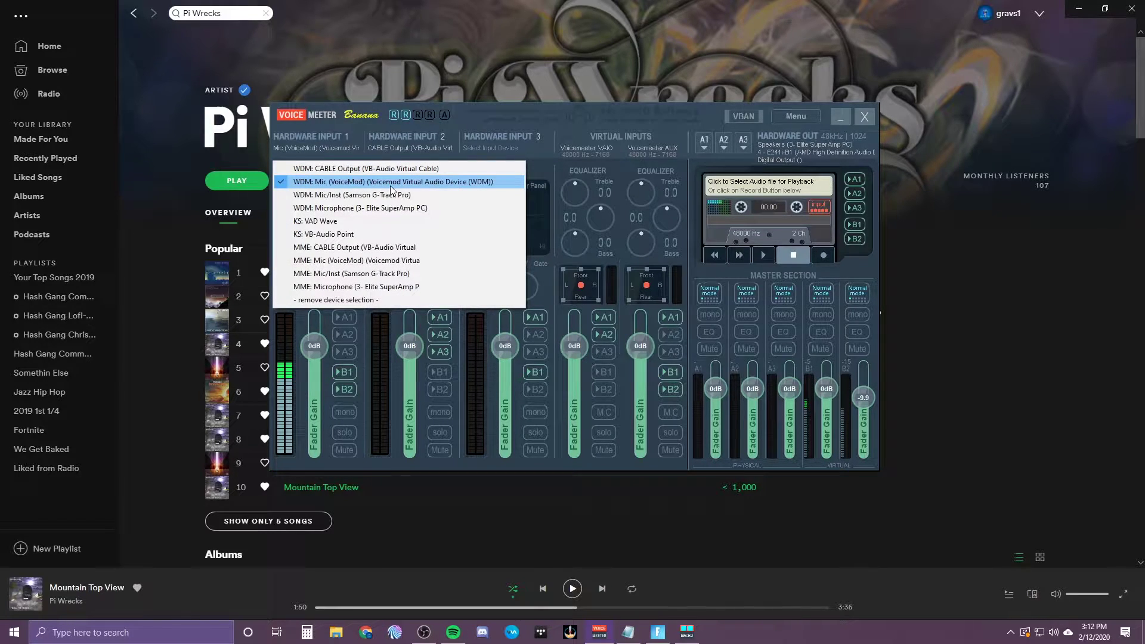
left_click(325, 331)
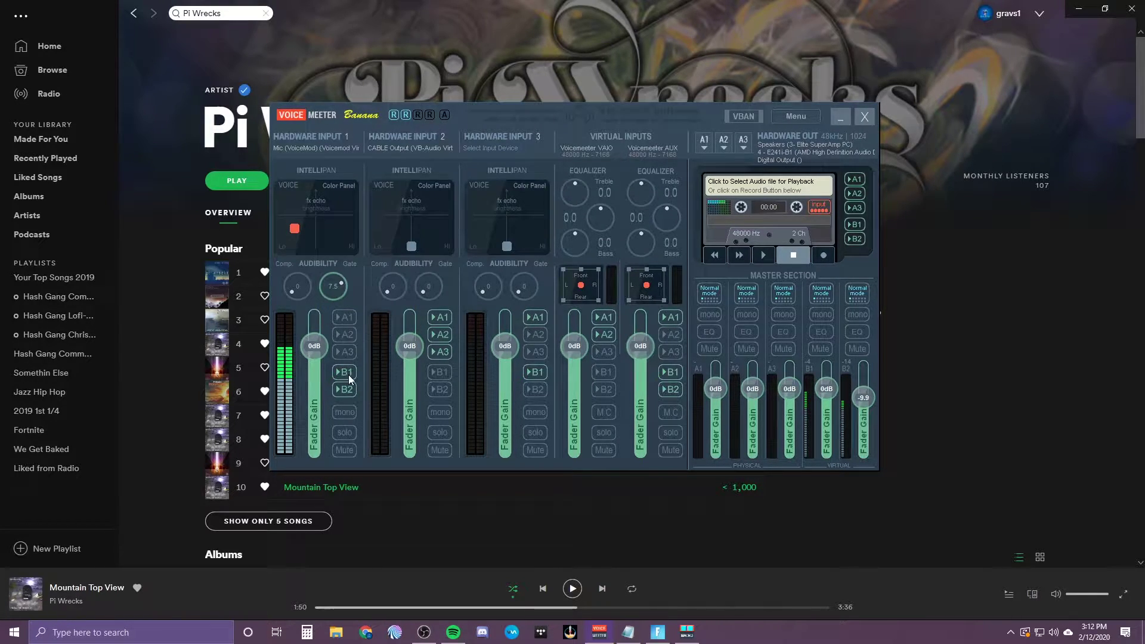
left_click(418, 142)
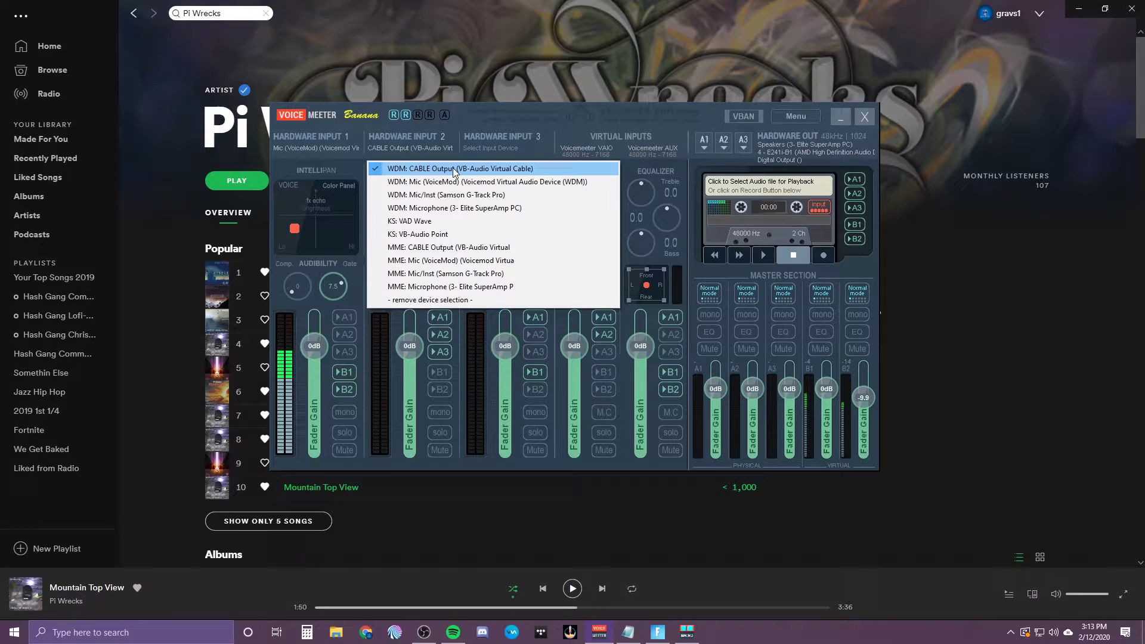
left_click(476, 124)
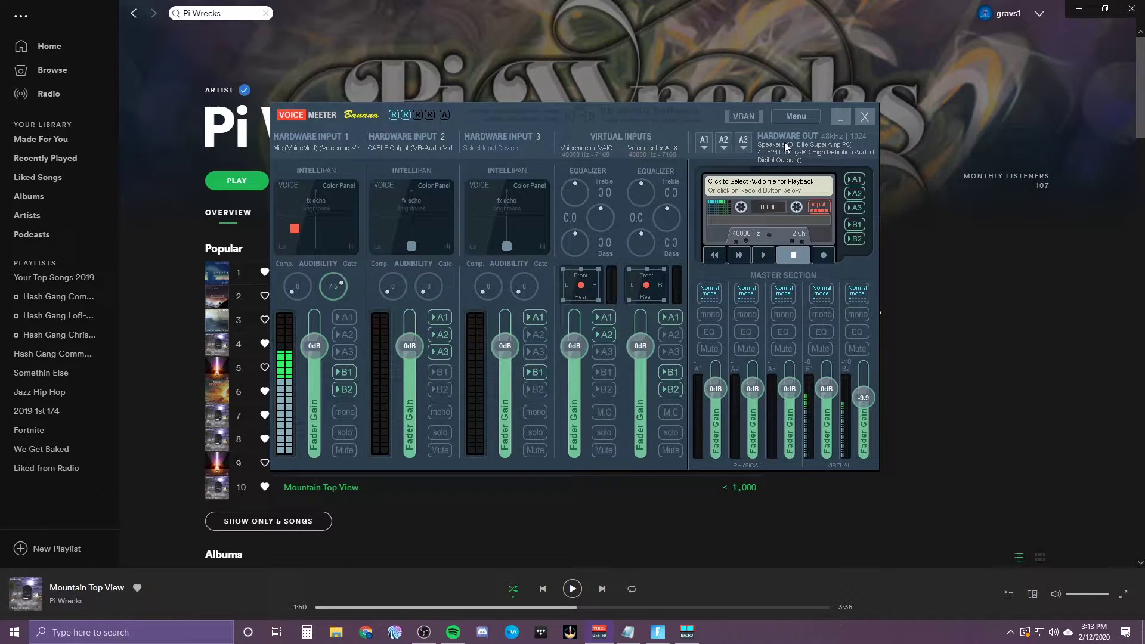
left_click(706, 142)
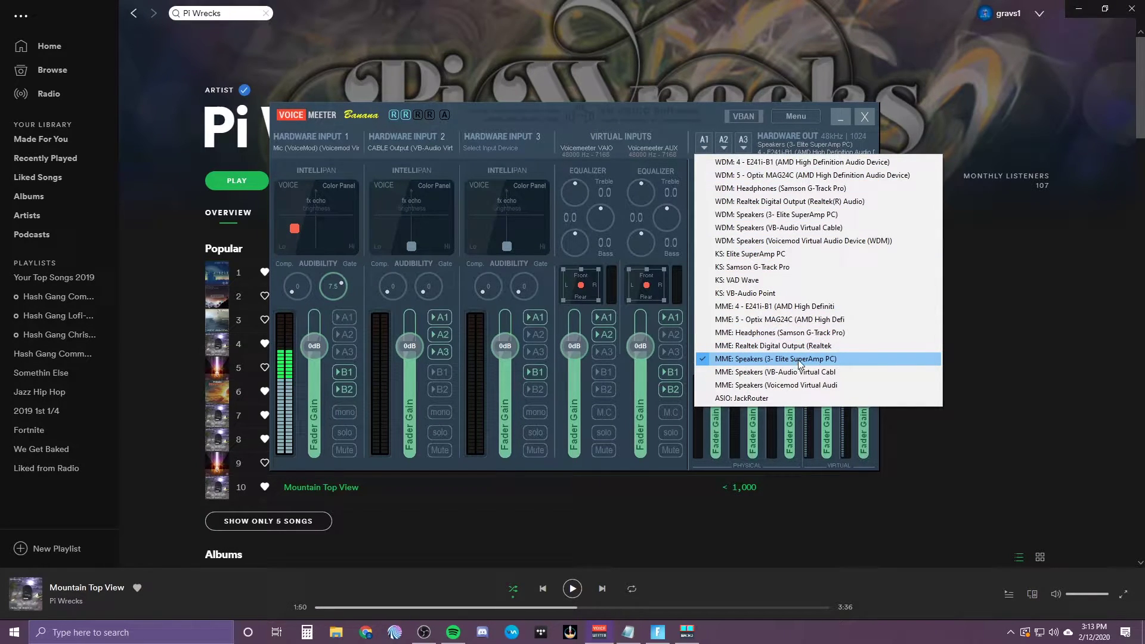
left_click(700, 130)
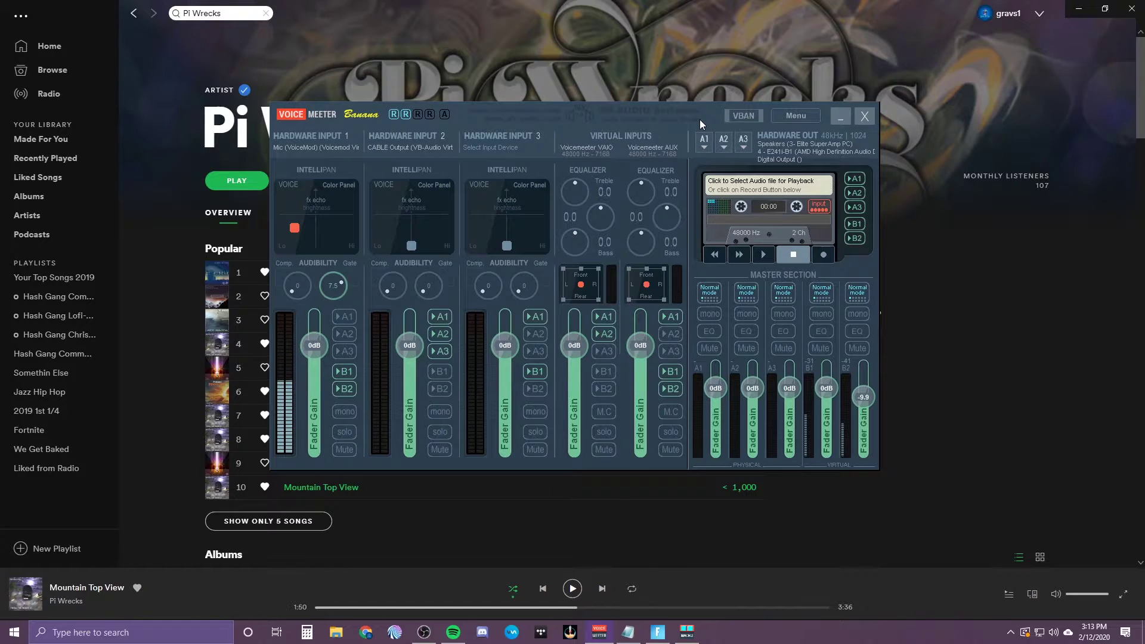
Step: In Windows Sound settings, keep Speakers (VB-Audio Virtual Cable) as output and VoiceMeeter Aux Output as input
key("super")
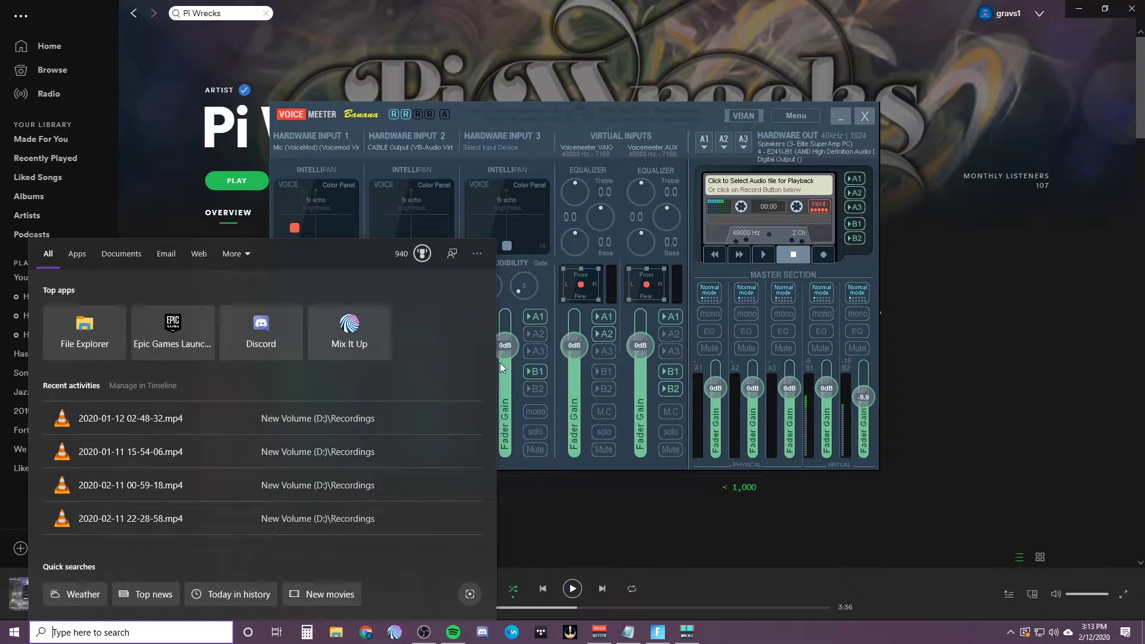
type("sound")
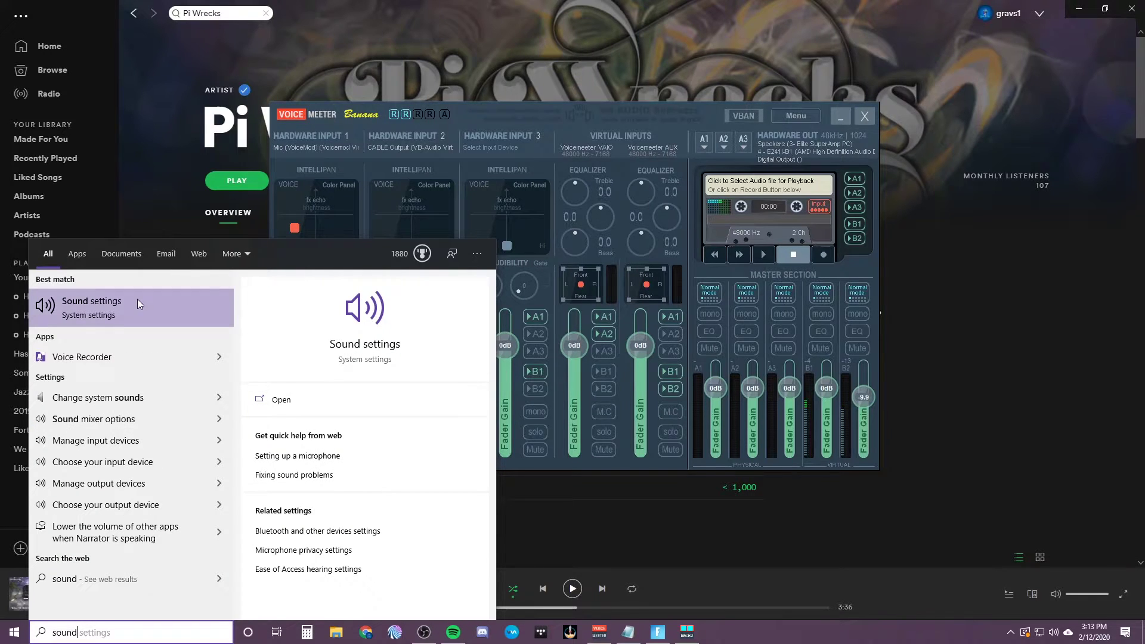
left_click(137, 299)
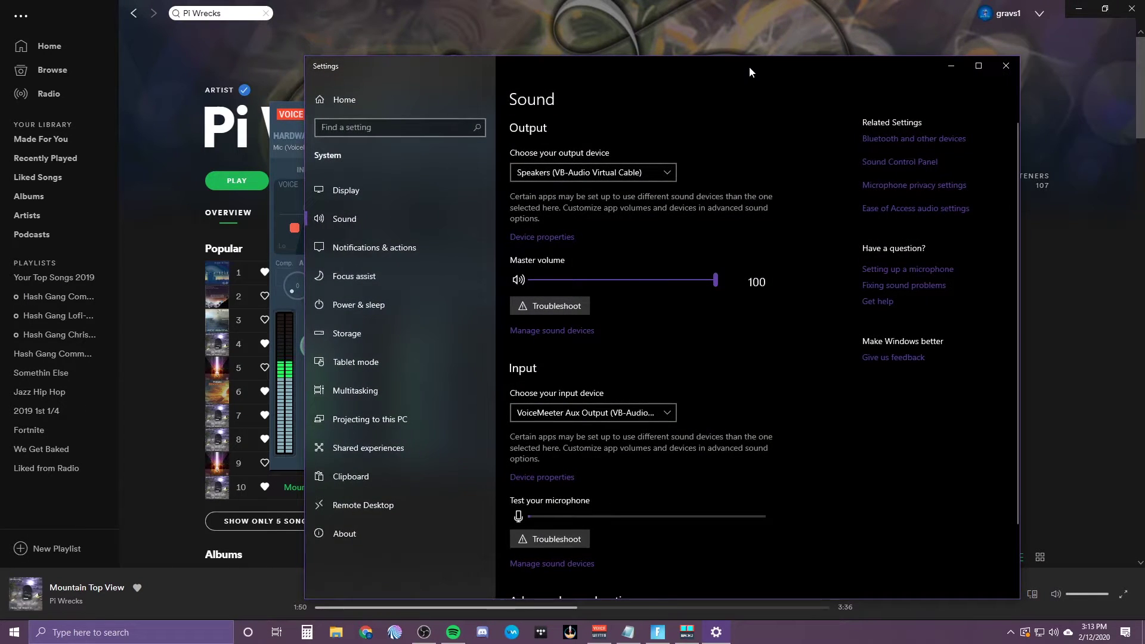
left_click_drag(749, 66, 742, 32)
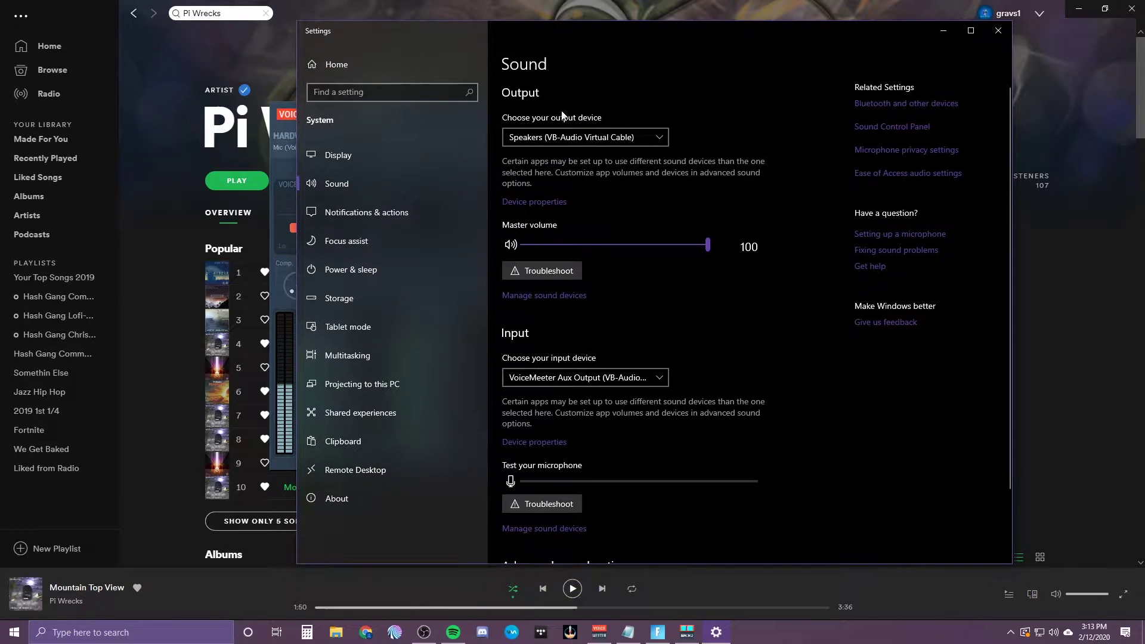
left_click(584, 382)
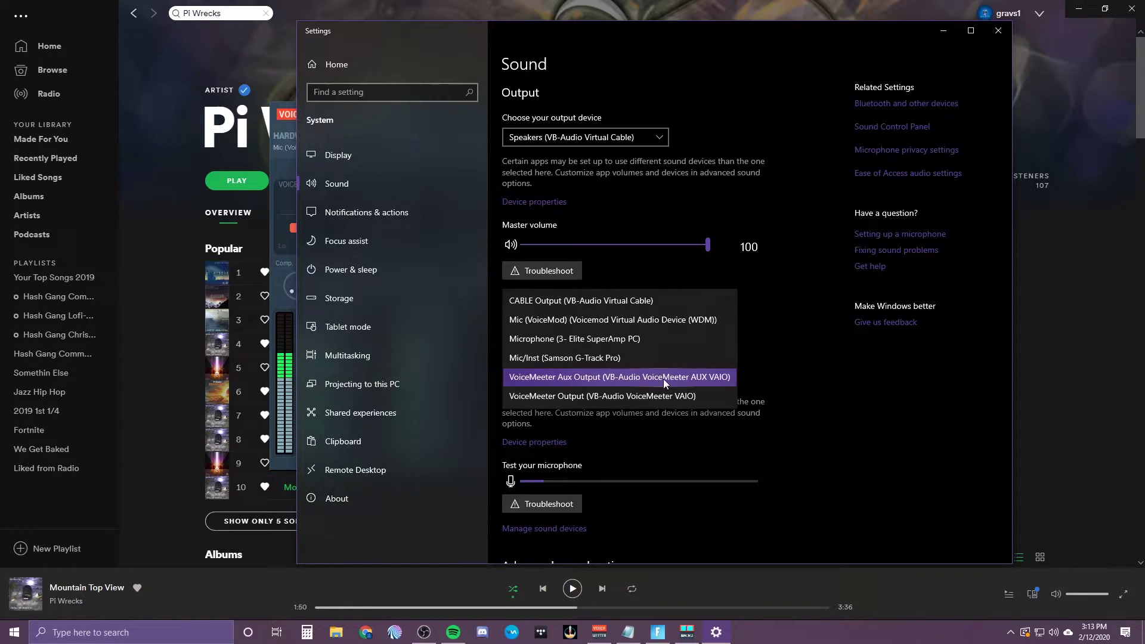
left_click(807, 378)
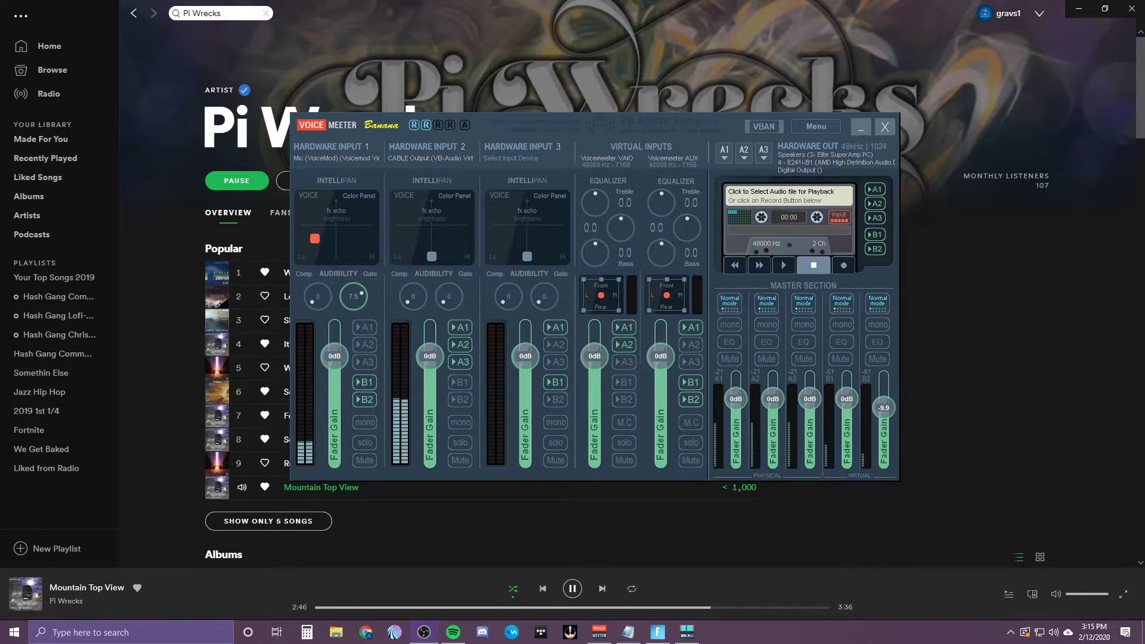
Step: Check that OBS Desktop Audio captures Speakers (VB-Audio Virtual Cable), closing its properties unchanged
key("alt+Tab")
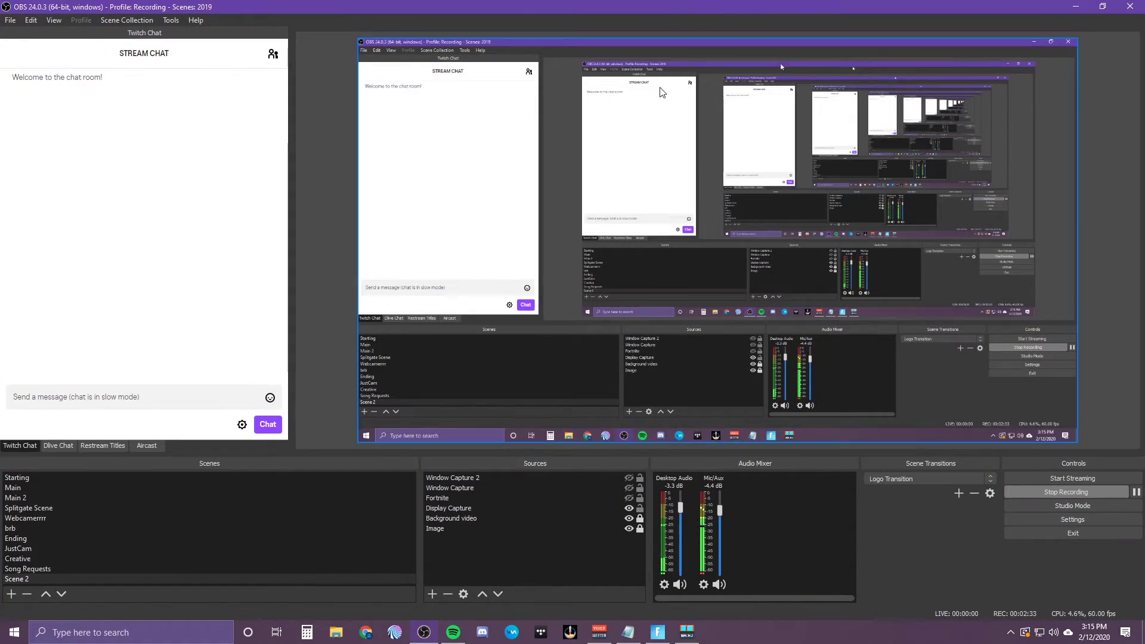
left_click(665, 586)
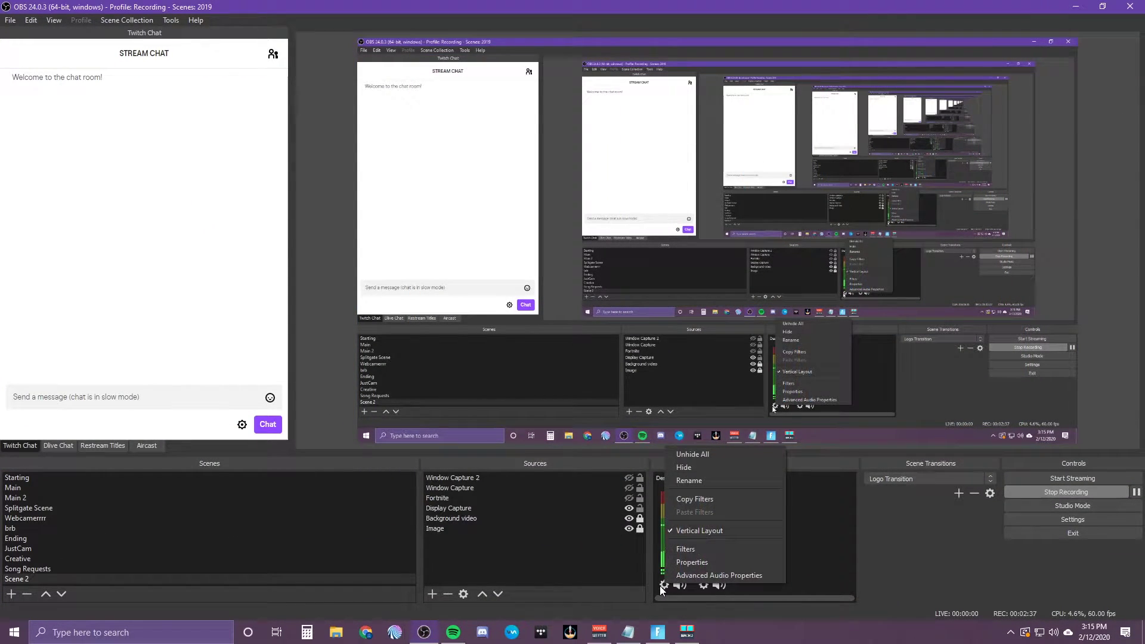
left_click(686, 564)
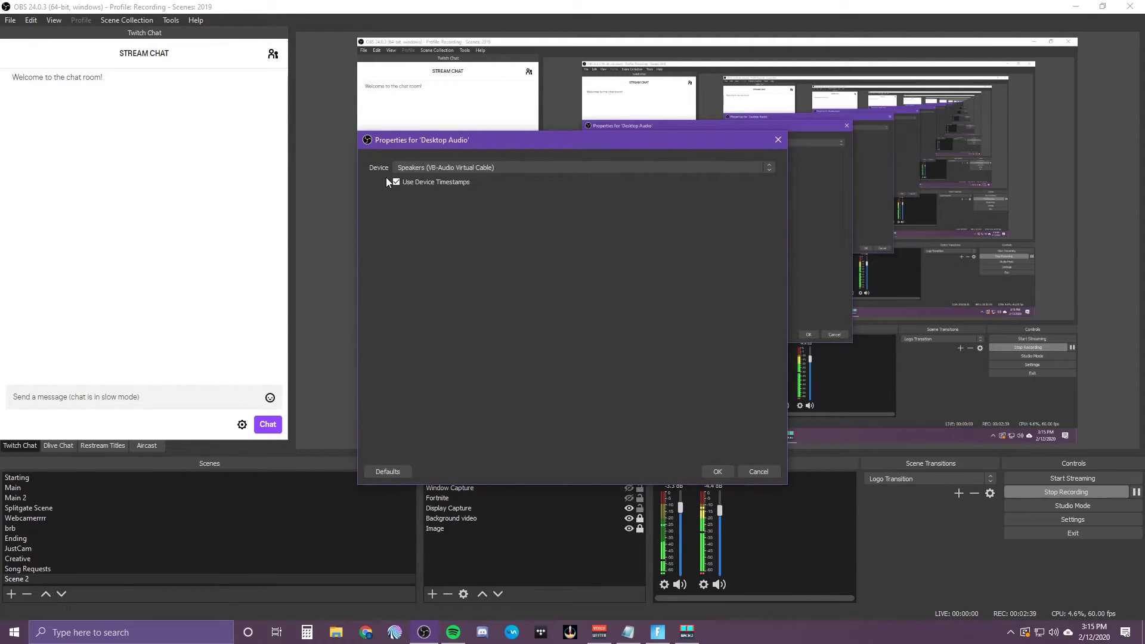
left_click_drag(391, 167, 249, 144)
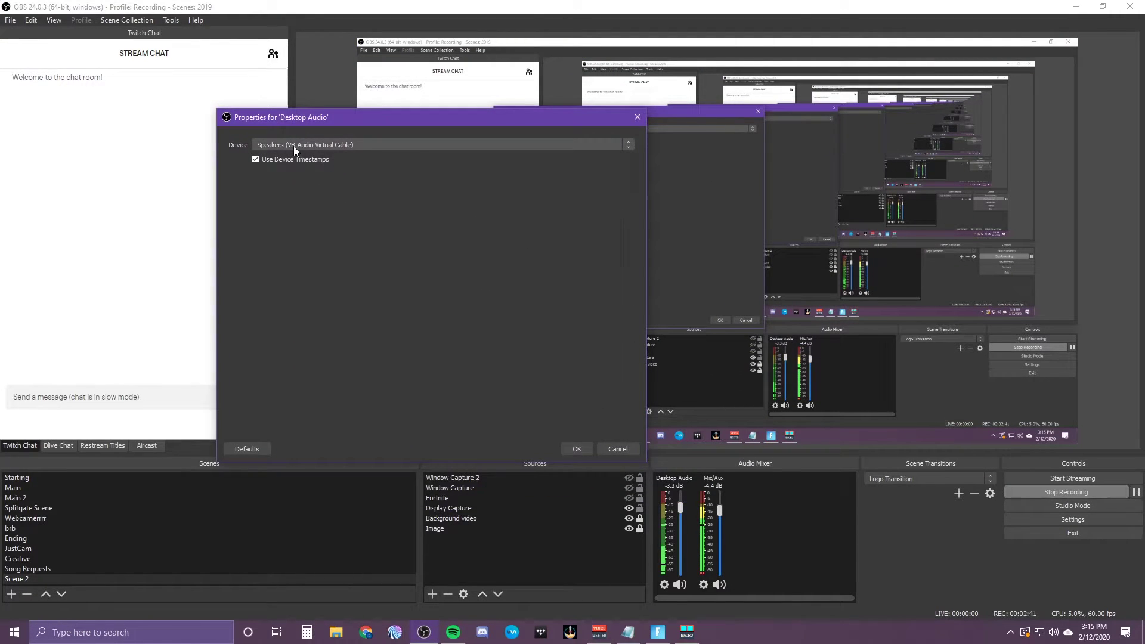
left_click(618, 448)
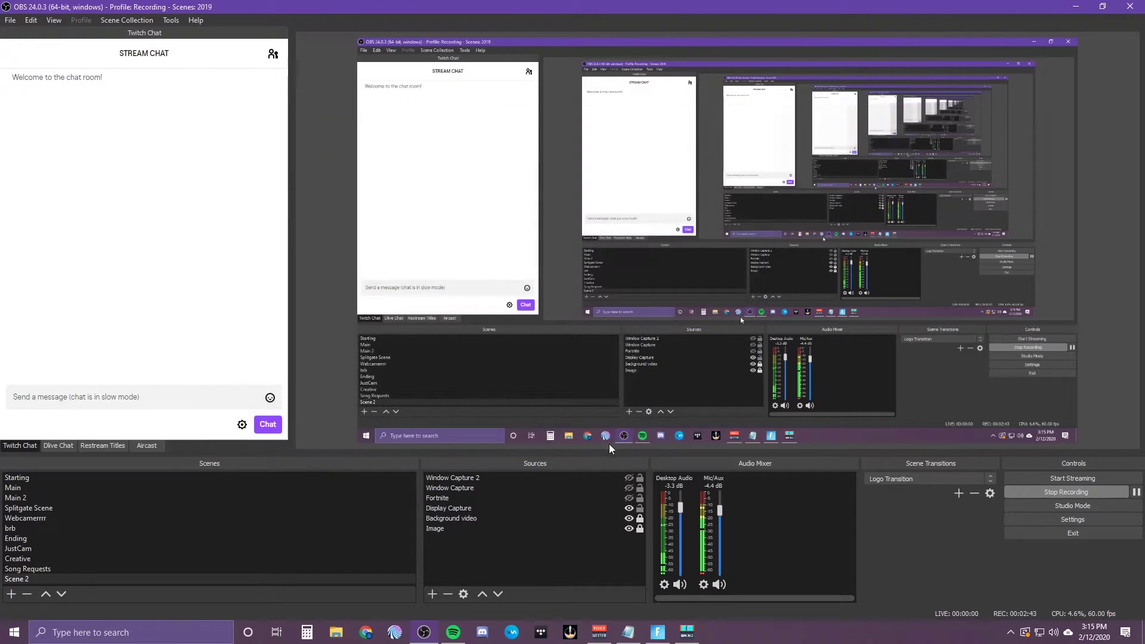
Step: Confirm Mic/Aux uses VoiceMeeter Output, cancel, and return to the Voicemeeter mixer
left_click(704, 586)
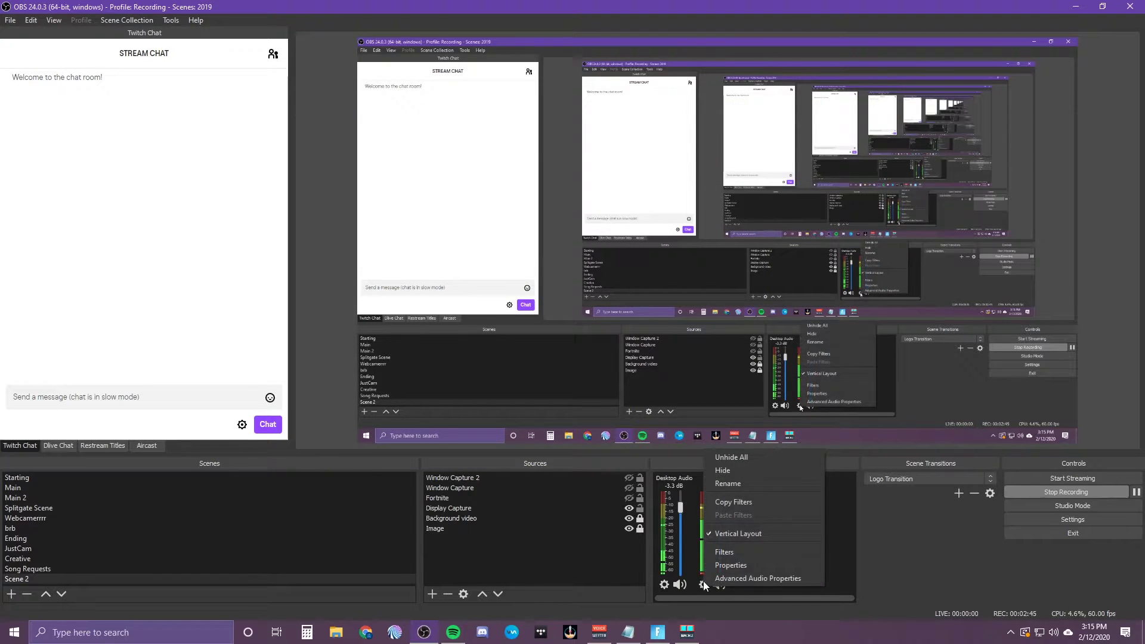
left_click(743, 566)
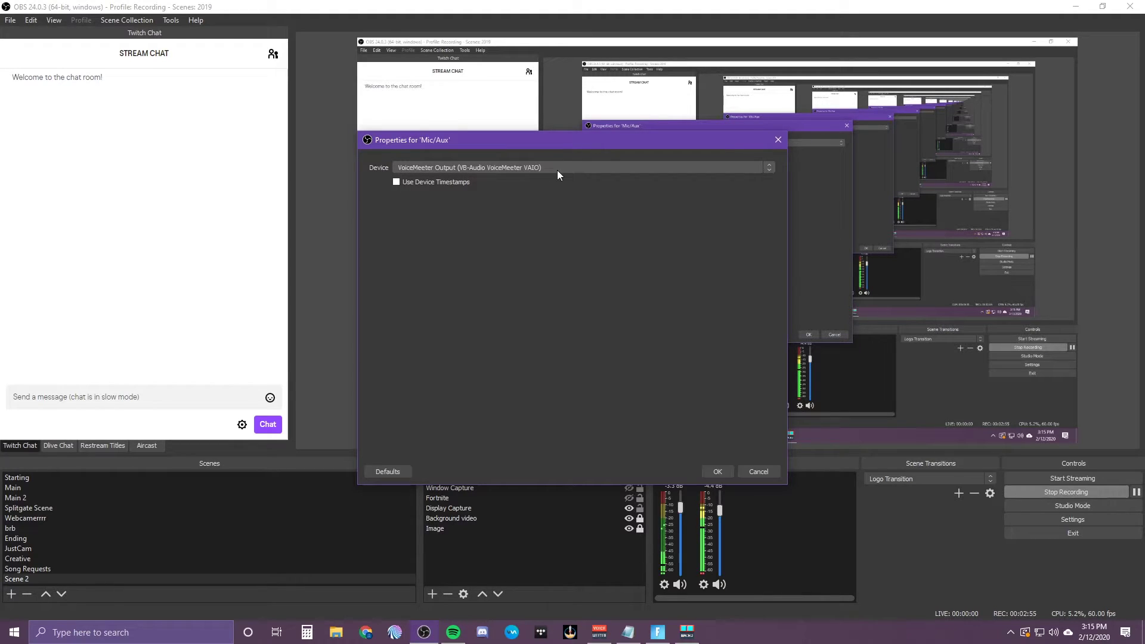
left_click(768, 469)
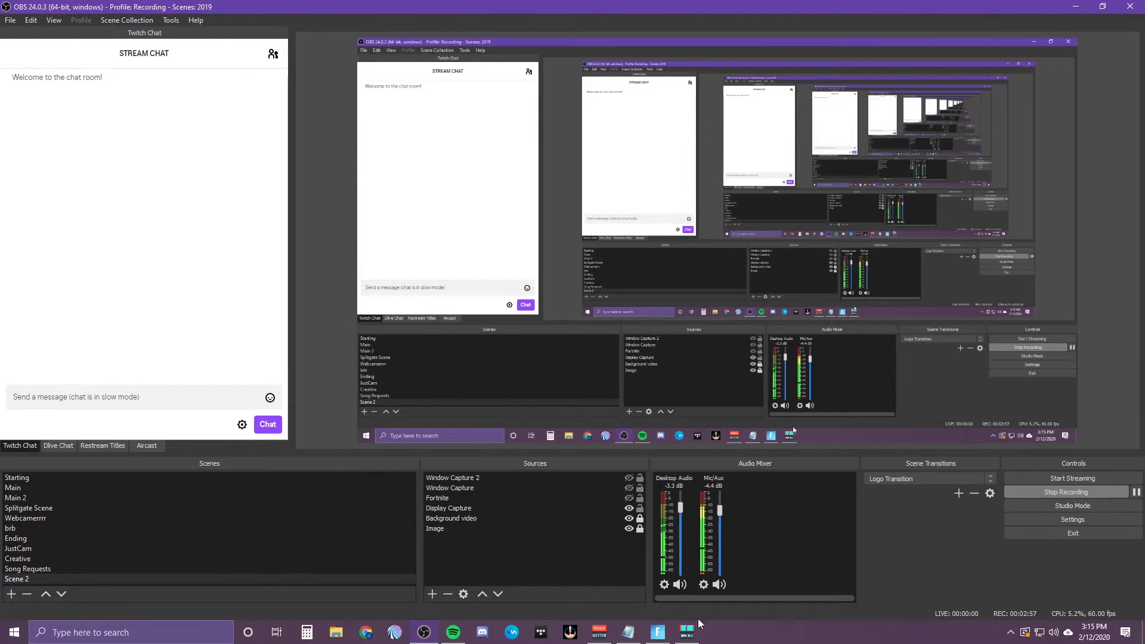
left_click(453, 632)
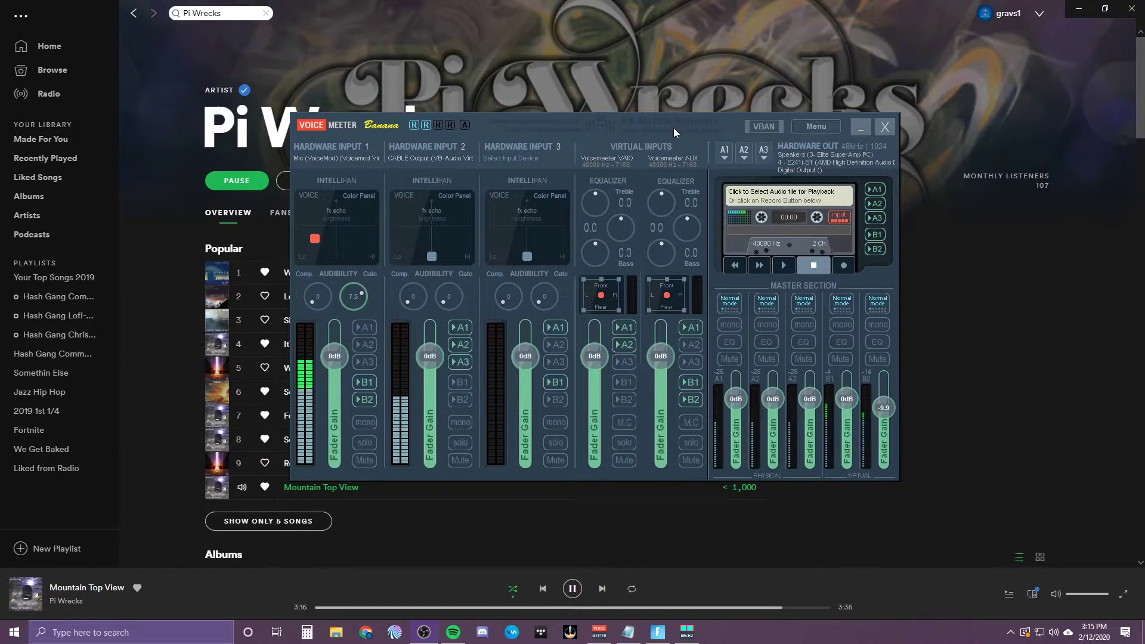
Step: From the Voicemeeter menu, launch MacroButtons and toggle Always Visible
left_click_drag(690, 126, 681, 127)
left_click(793, 130)
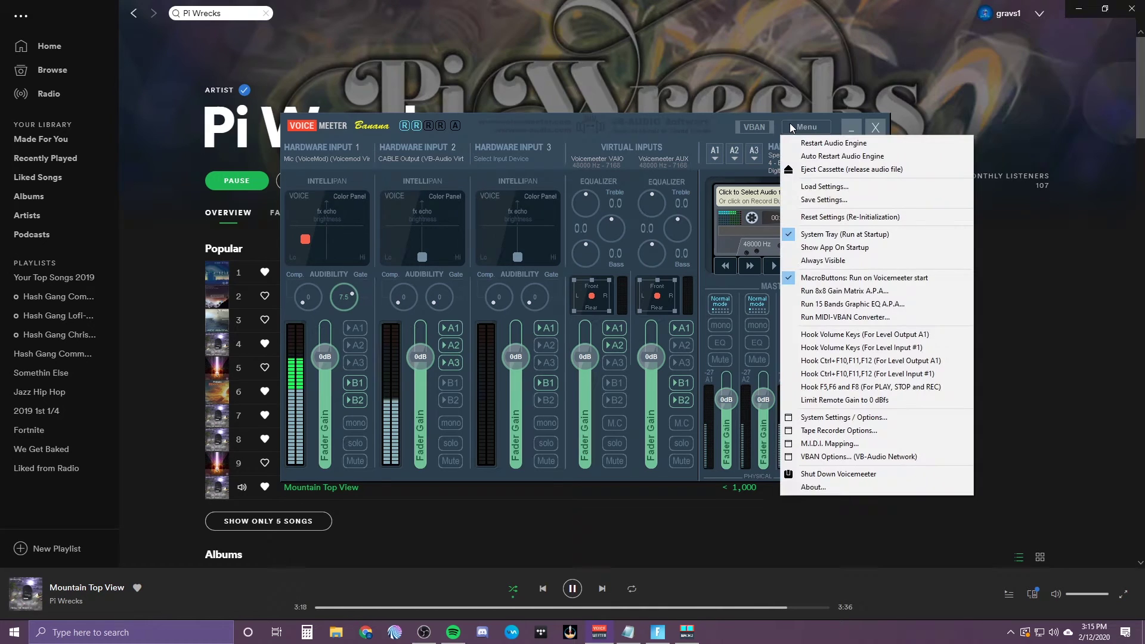
left_click(693, 123)
left_click(802, 127)
left_click(844, 278)
left_click(817, 131)
left_click(829, 261)
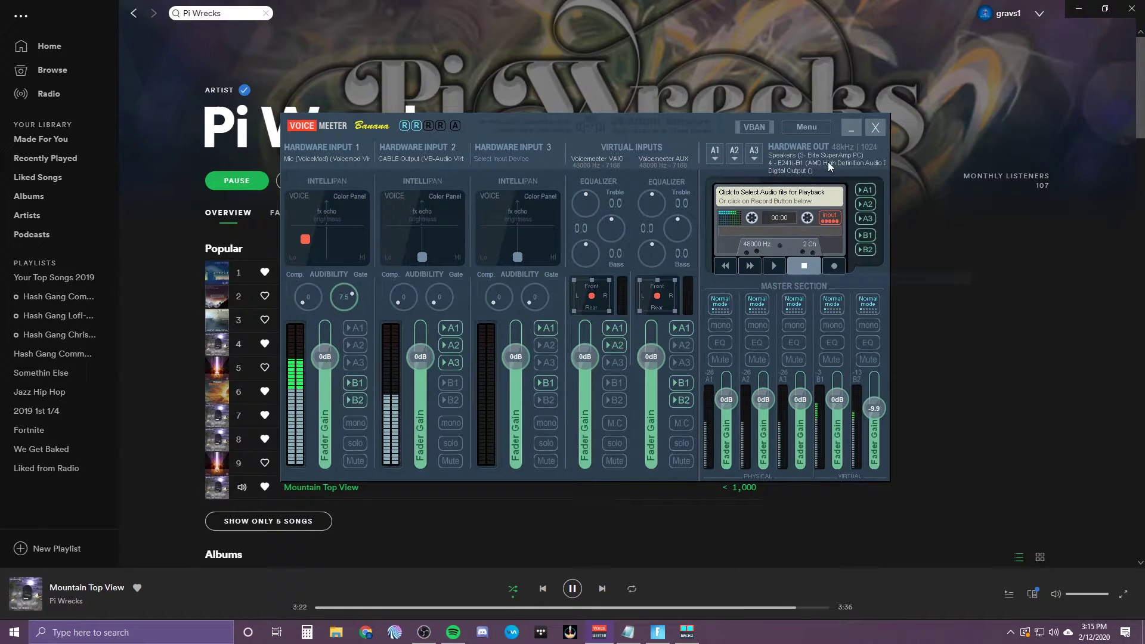
Step: Close Windows Settings and bring the Macro Buttons window from the tray over the mixer
left_click(1025, 632)
left_click(1011, 632)
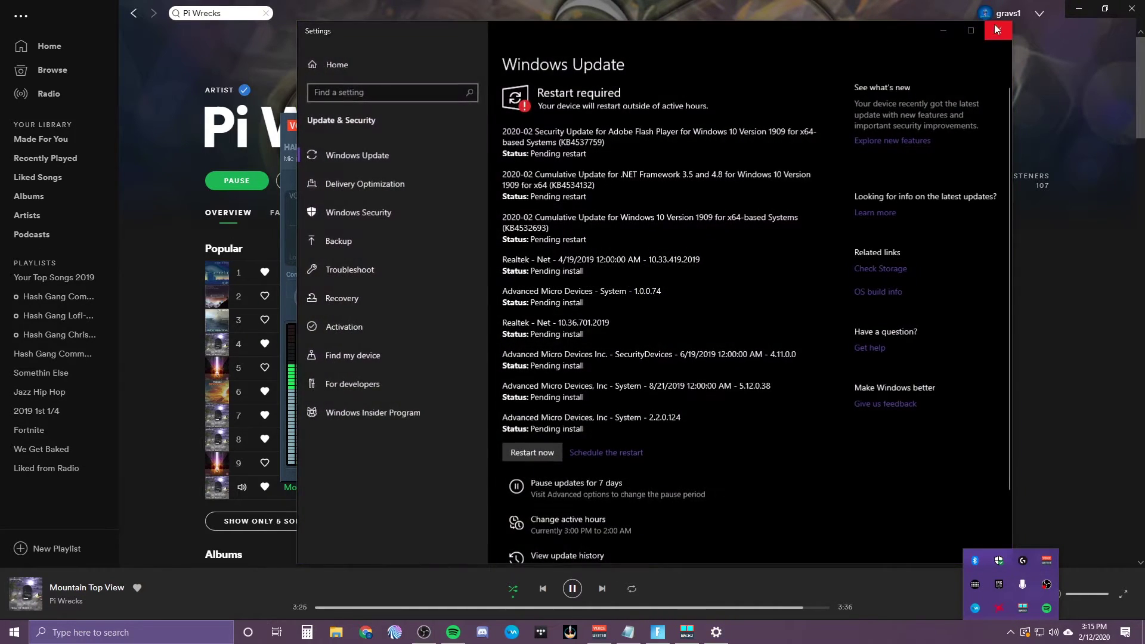
left_click(999, 30)
left_click(1014, 635)
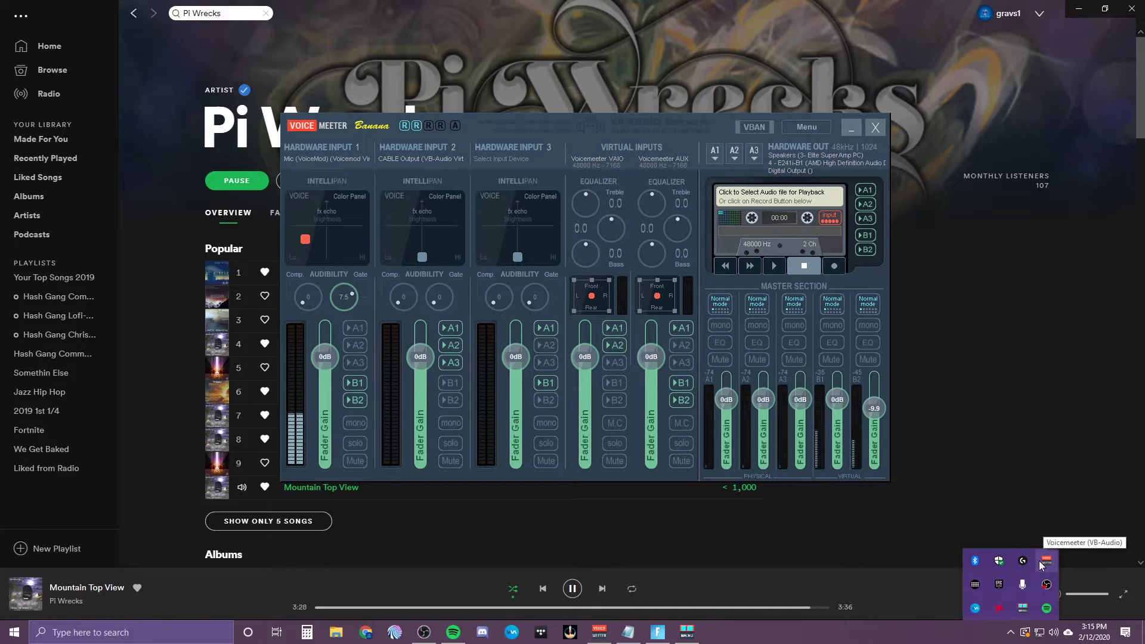
left_click(1042, 566)
left_click_drag(263, 60, 436, 162)
Step: Open the Push to Mute button's Button Configuration dialog
right_click(326, 213)
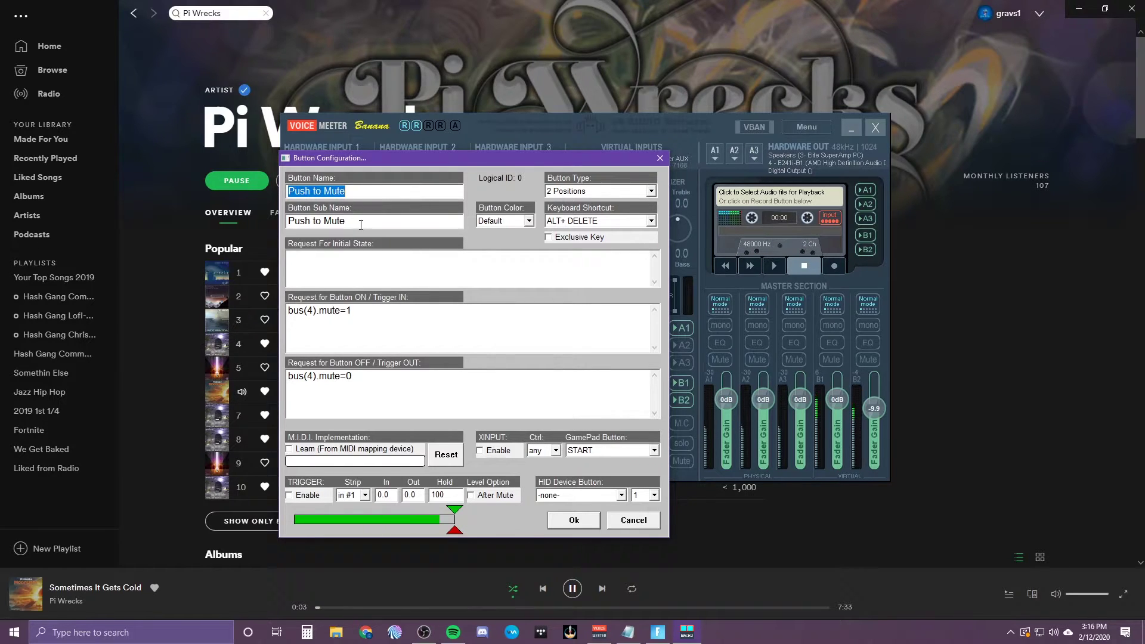
left_click(316, 226)
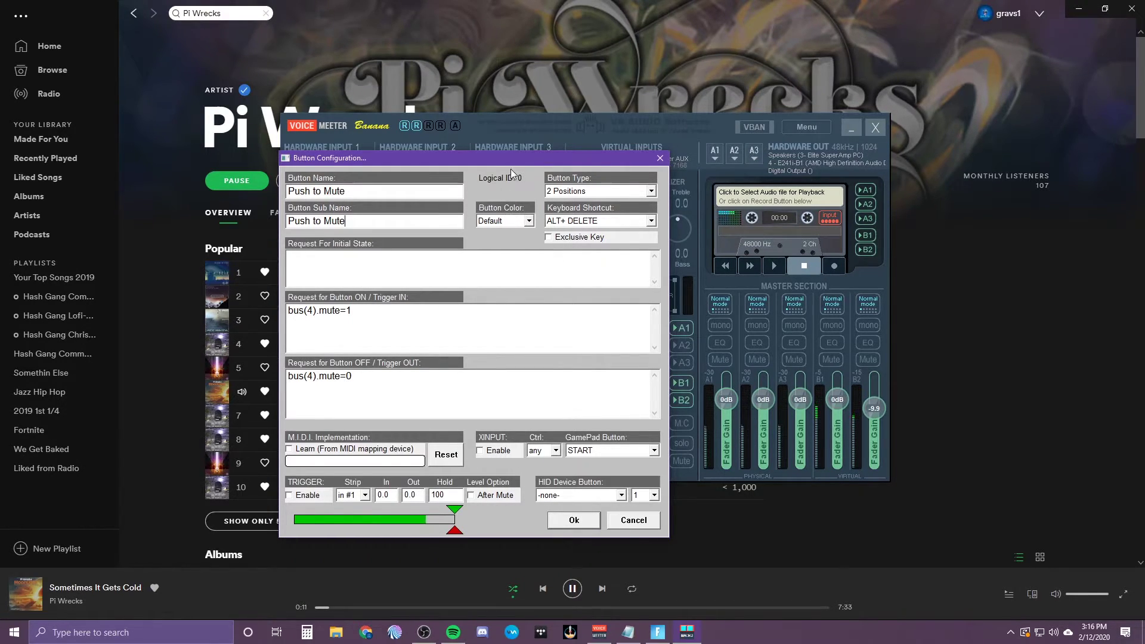
left_click_drag(545, 163, 548, 166)
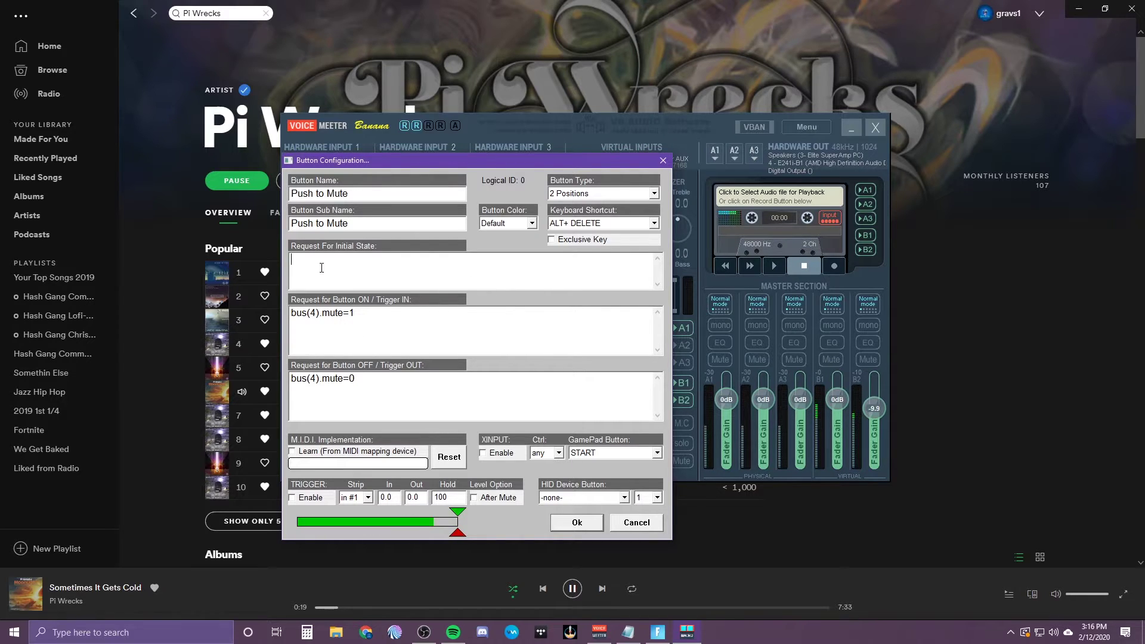
Step: Review the ON request bus(4).mute=1 and the OFF request bus(4).mute=0
left_click(441, 273)
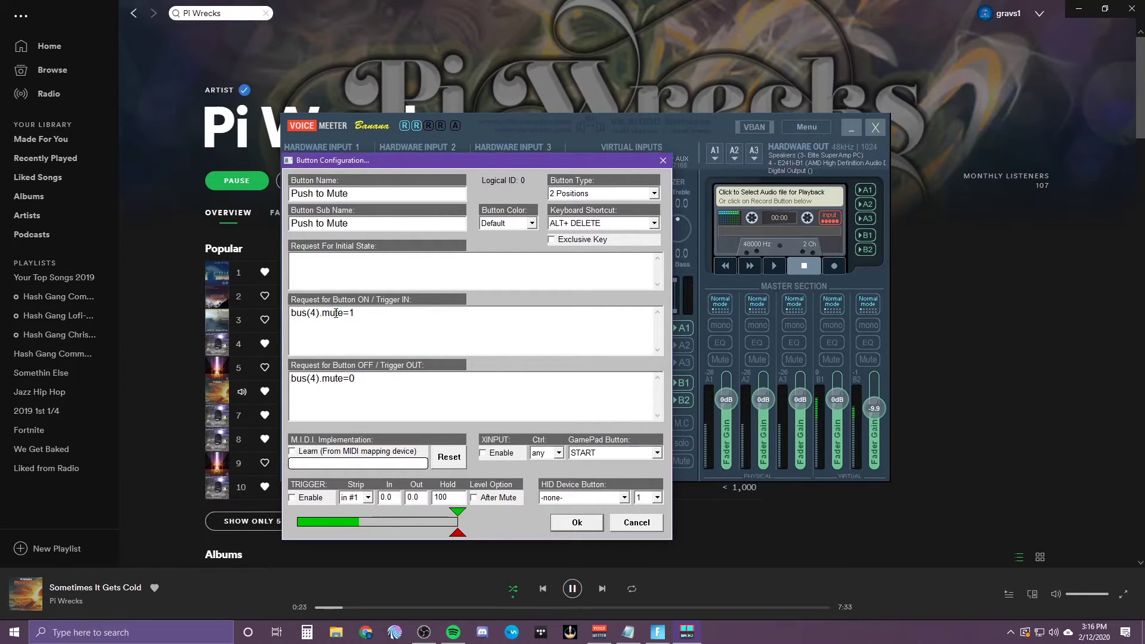
left_click(363, 314)
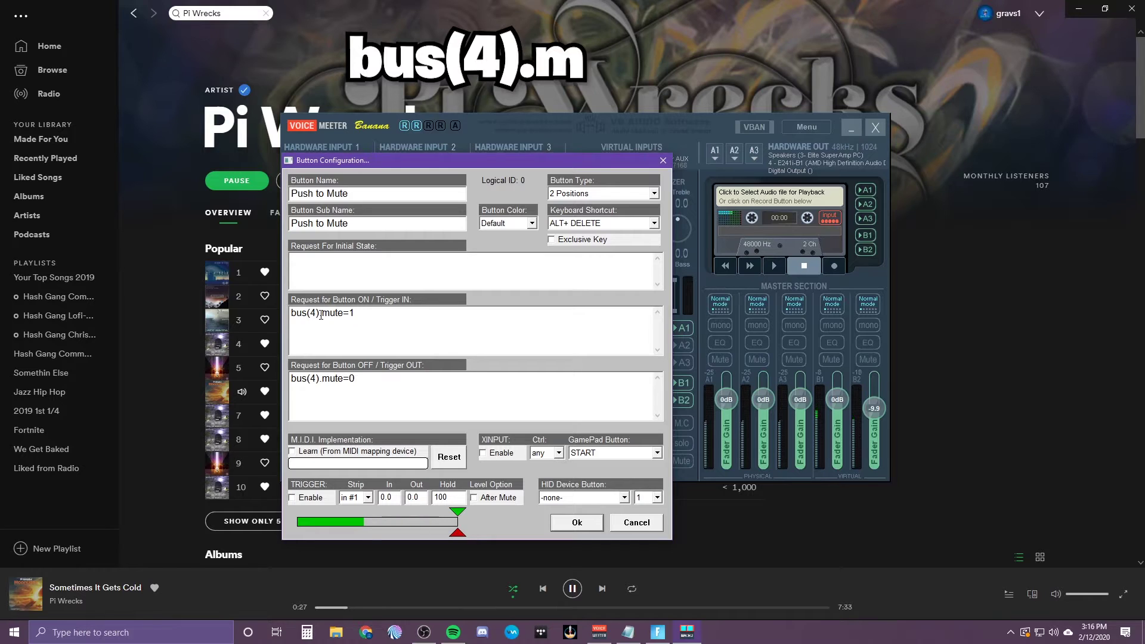
double_click(370, 314)
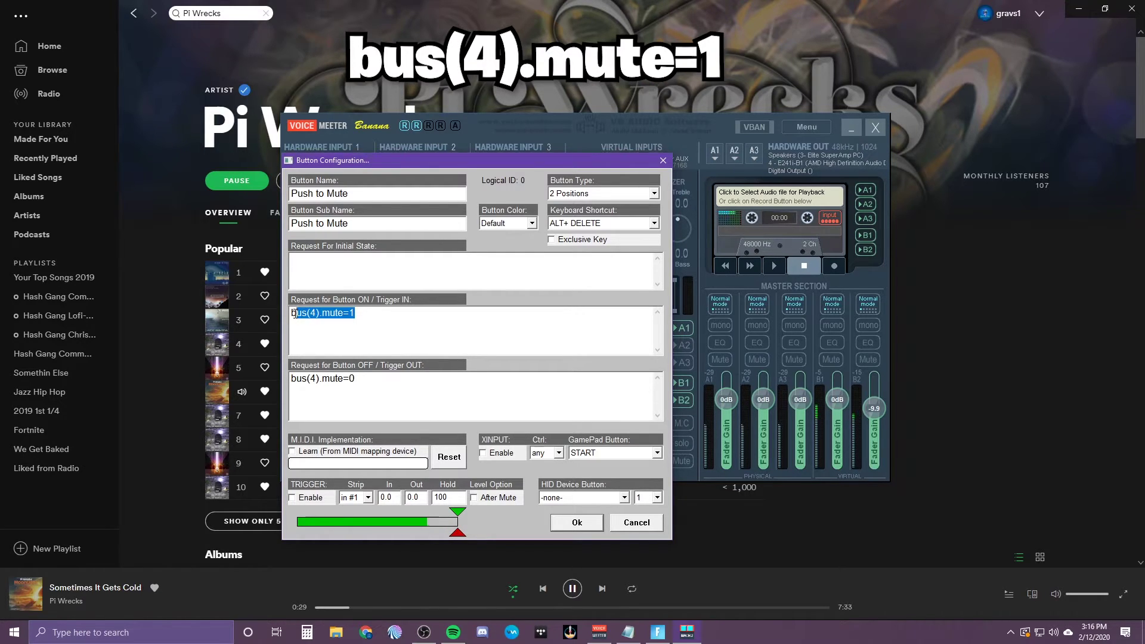
left_click(408, 327)
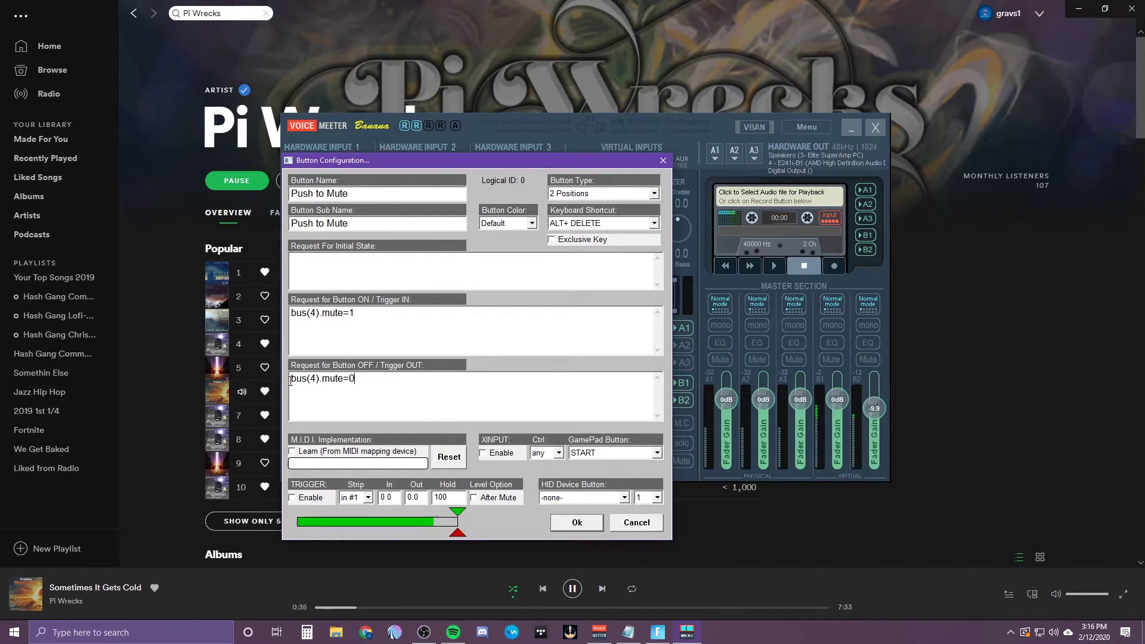
double_click(344, 381)
left_click(361, 380)
Step: Save Push to Mute, test Alt+Delete toggling the B2 mute, and close Macro Buttons
left_click(581, 523)
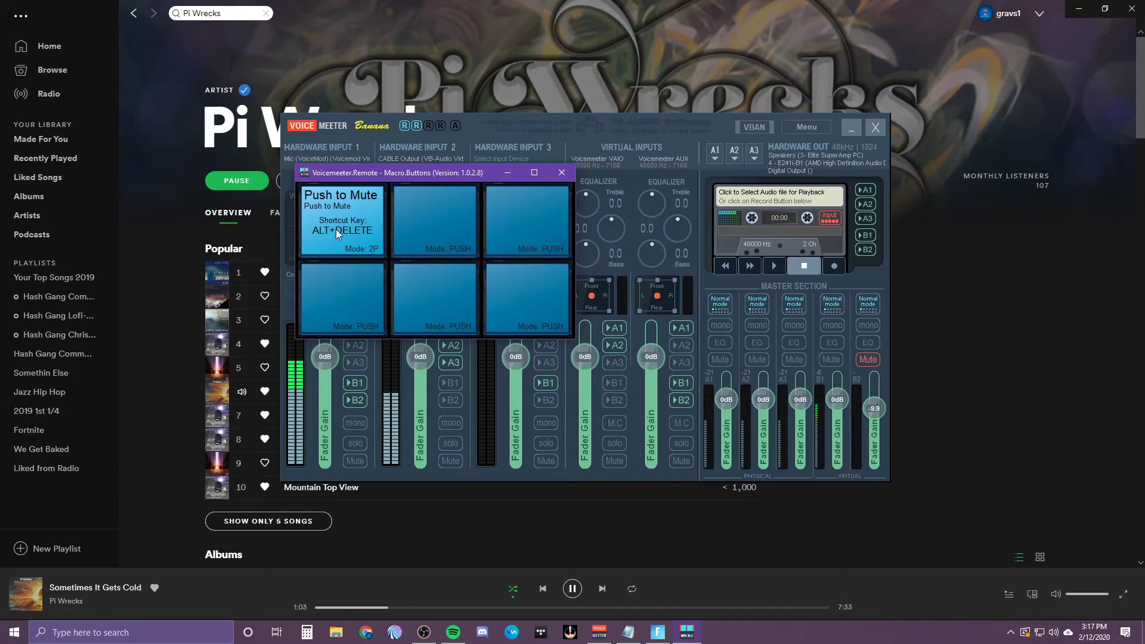
key("alt+Delete")
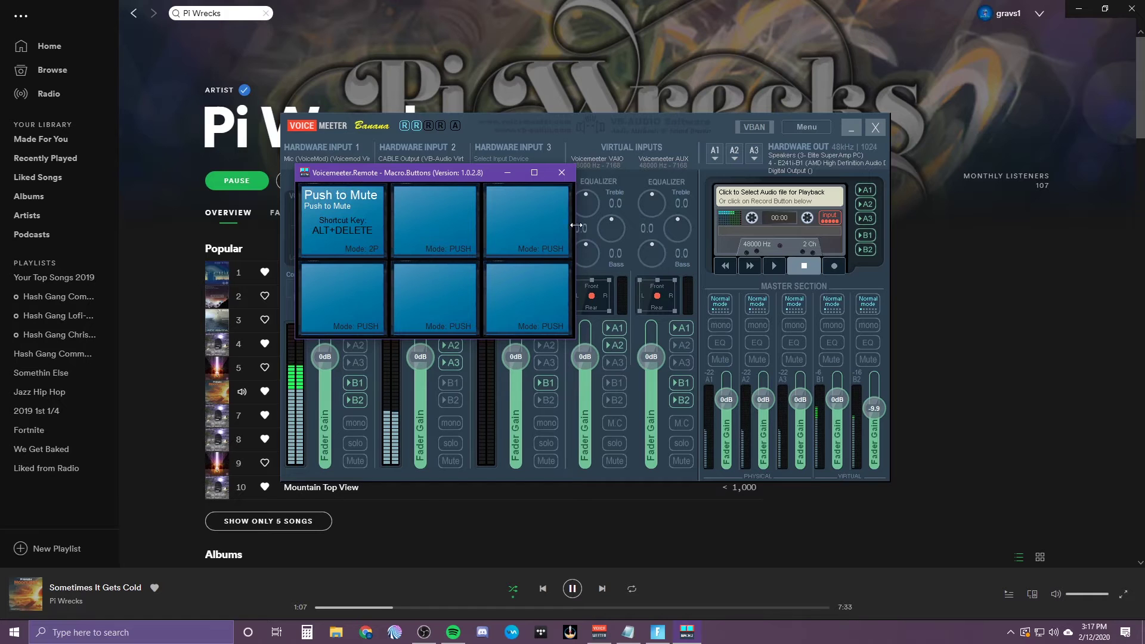
left_click_drag(519, 176, 461, 223)
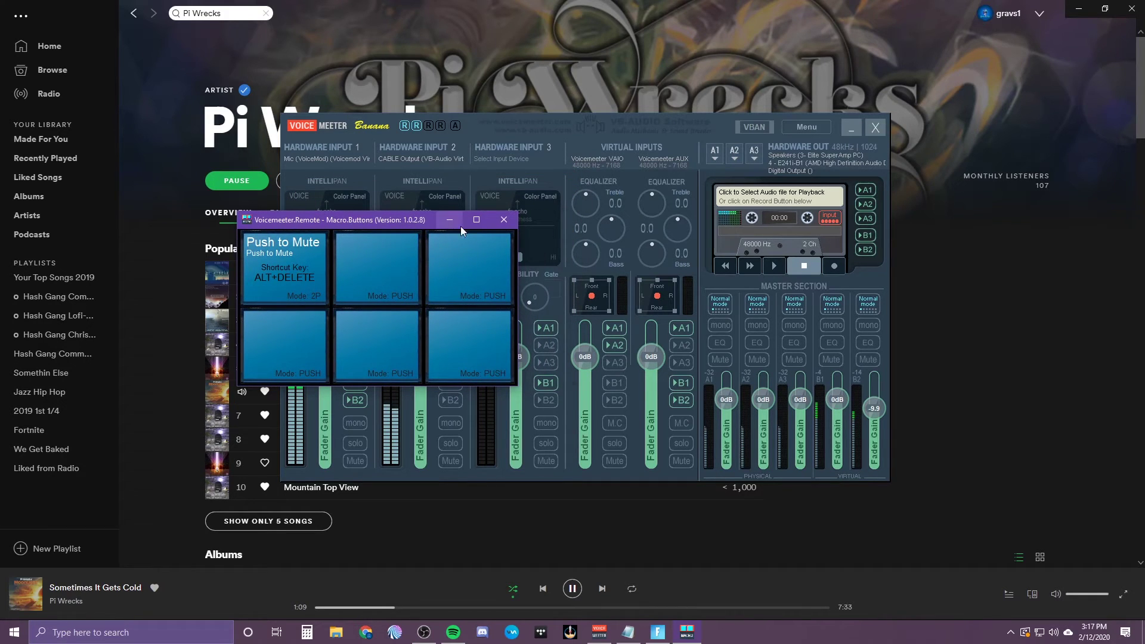
left_click(504, 219)
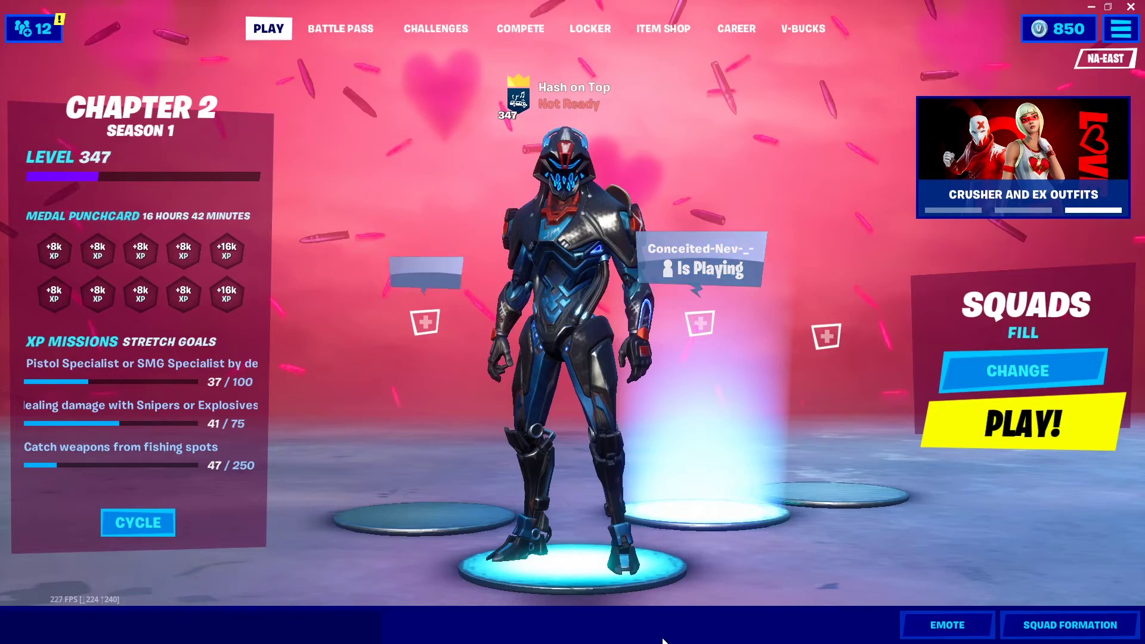
Step: Open Fortnite's Audio settings and scroll to the Voice Chat input and output devices
key("Escape")
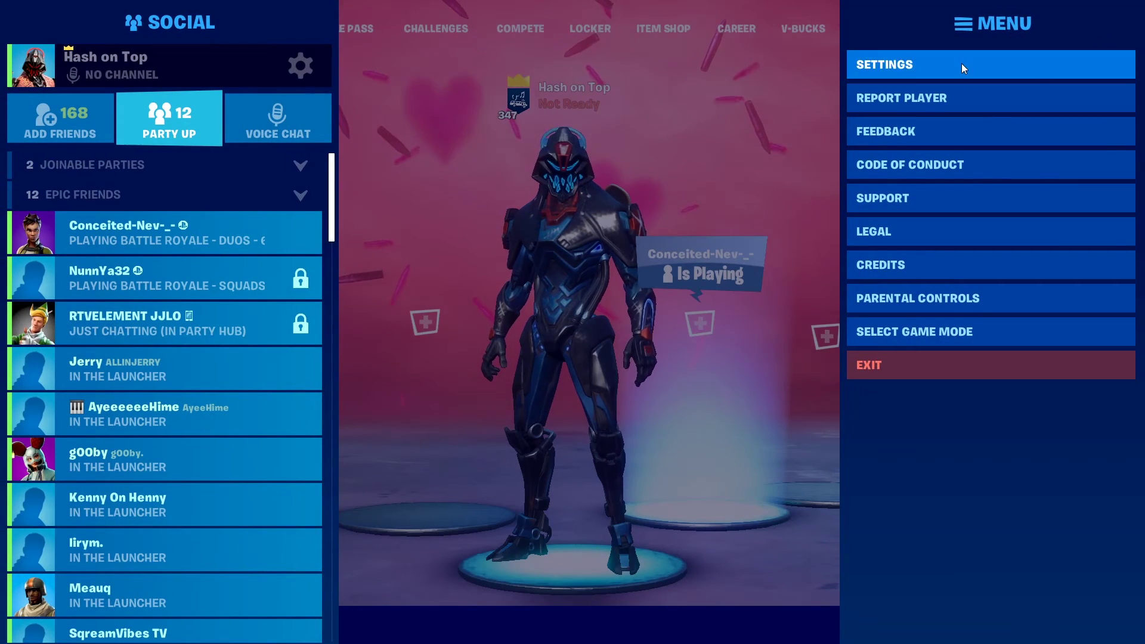
left_click(962, 63)
left_click(629, 26)
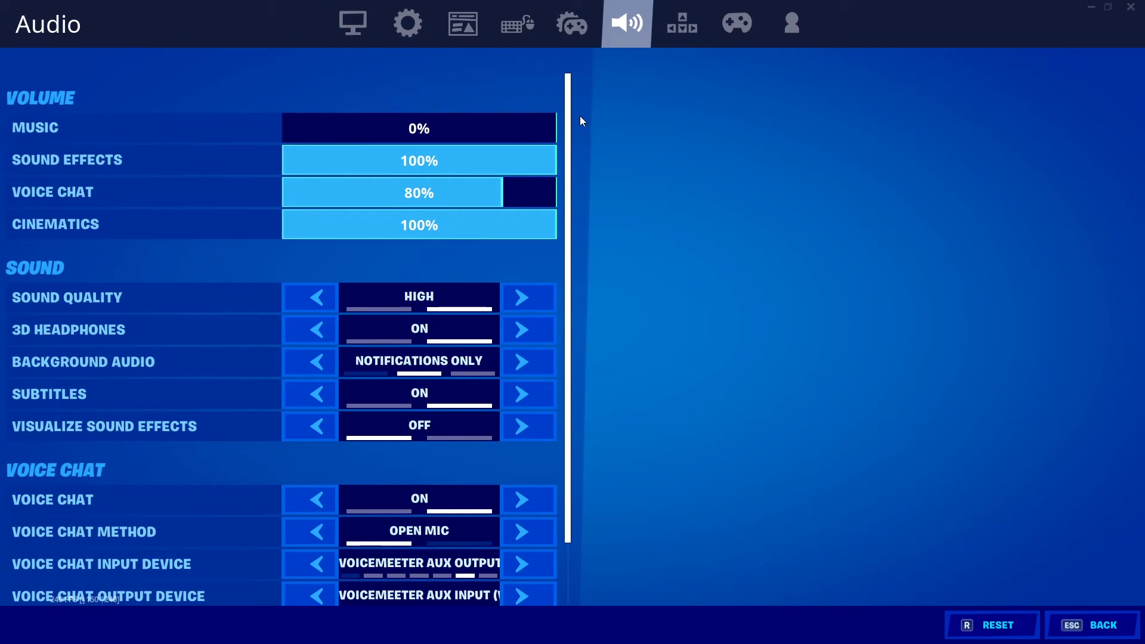
scroll(580, 115, "down", 2)
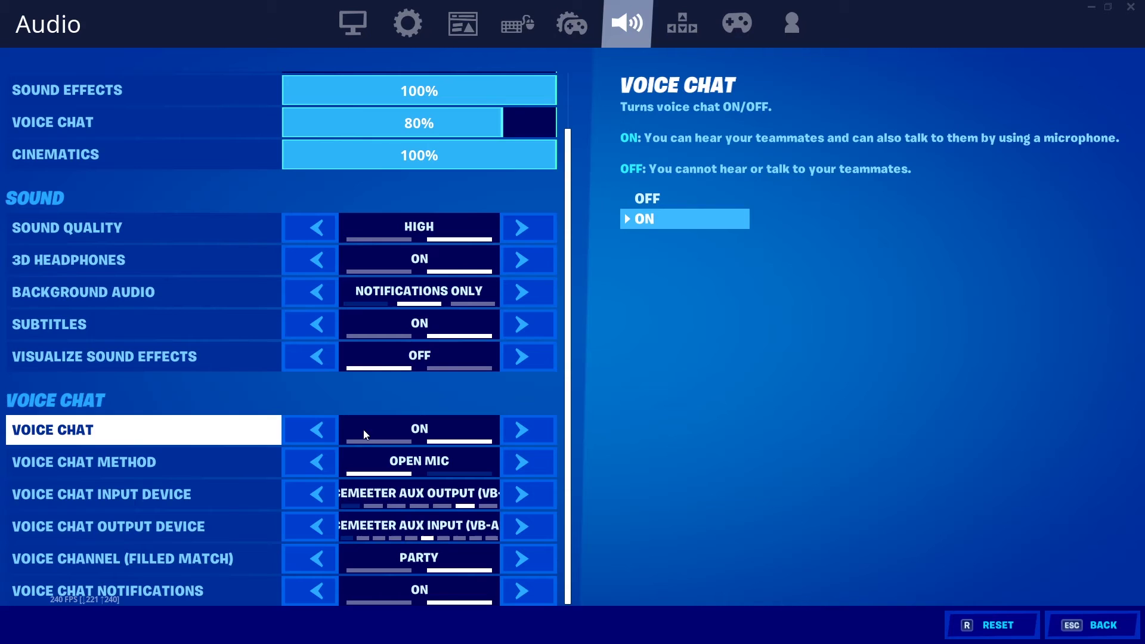